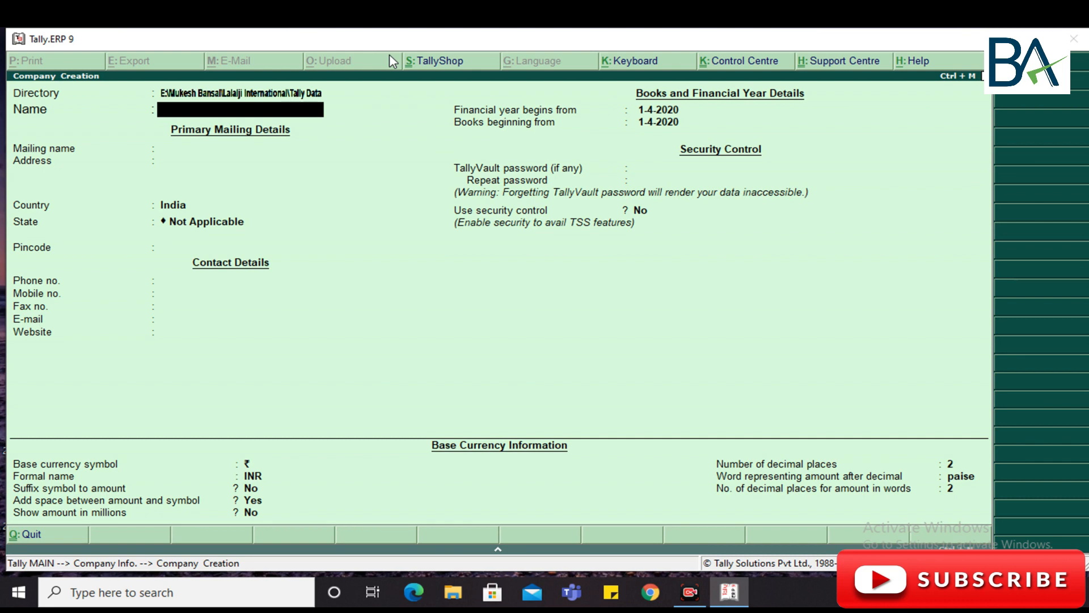
- Enter 'BANSAL & CO. 2020-21' as company name and trim the mailing name to 'BANSAL & CO.'
{"action": "type", "text": "BANSAL & CO."}
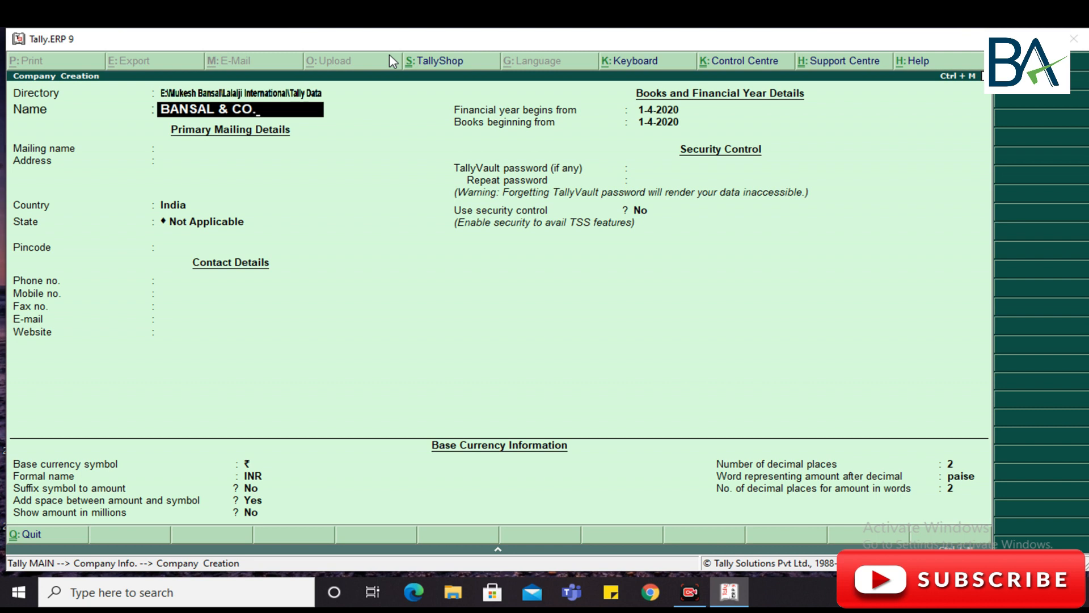
{"action": "key", "text": "Return"}
{"action": "key", "text": "Up"}
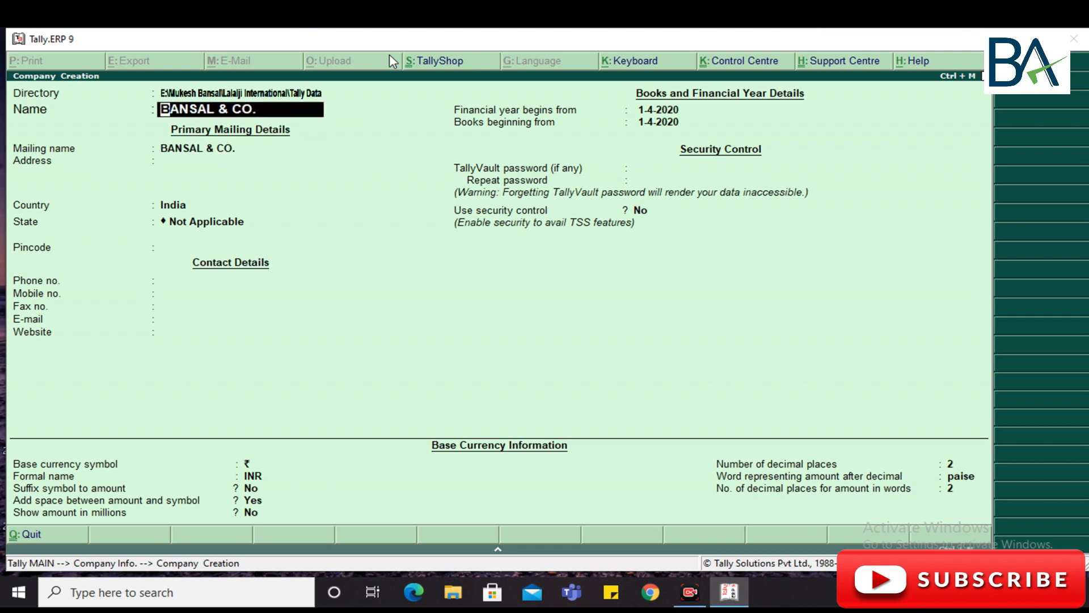
{"action": "key", "text": "End"}
{"action": "type", "text": "2020-21"}
{"action": "key", "text": "Return"}
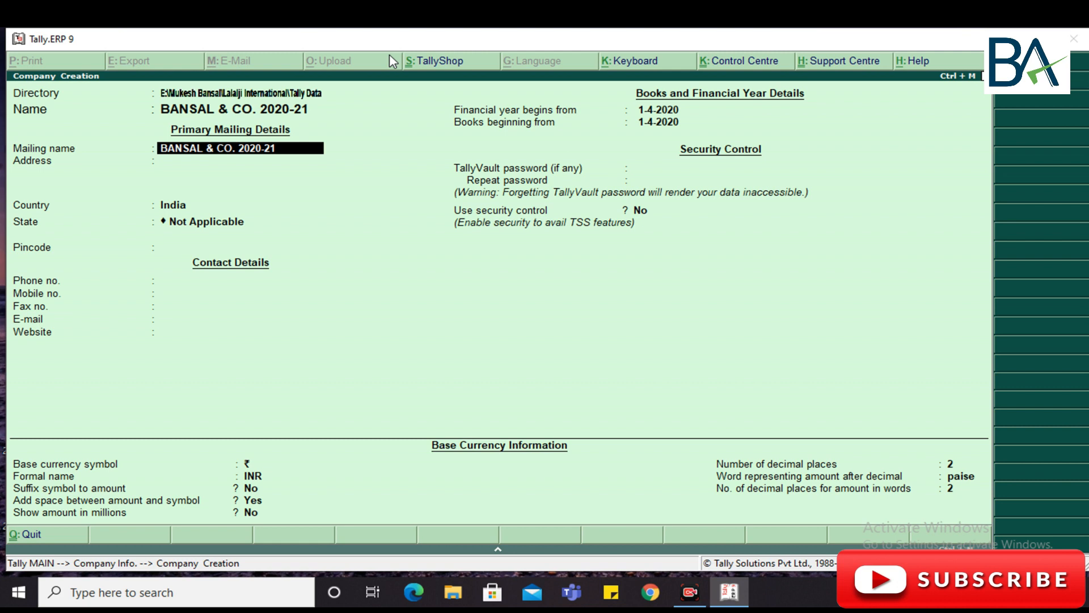
{"action": "key", "text": "BackSpace"}
{"action": "key", "text": "BackSpace"}
{"action": "key", "text": "BackSpace"}
{"action": "key", "text": "BackSpace"}
{"action": "key", "text": "BackSpace"}
{"action": "key", "text": "BackSpace"}
{"action": "key", "text": "BackSpace"}
{"action": "key", "text": "BackSpace"}
{"action": "key", "text": "Return"}
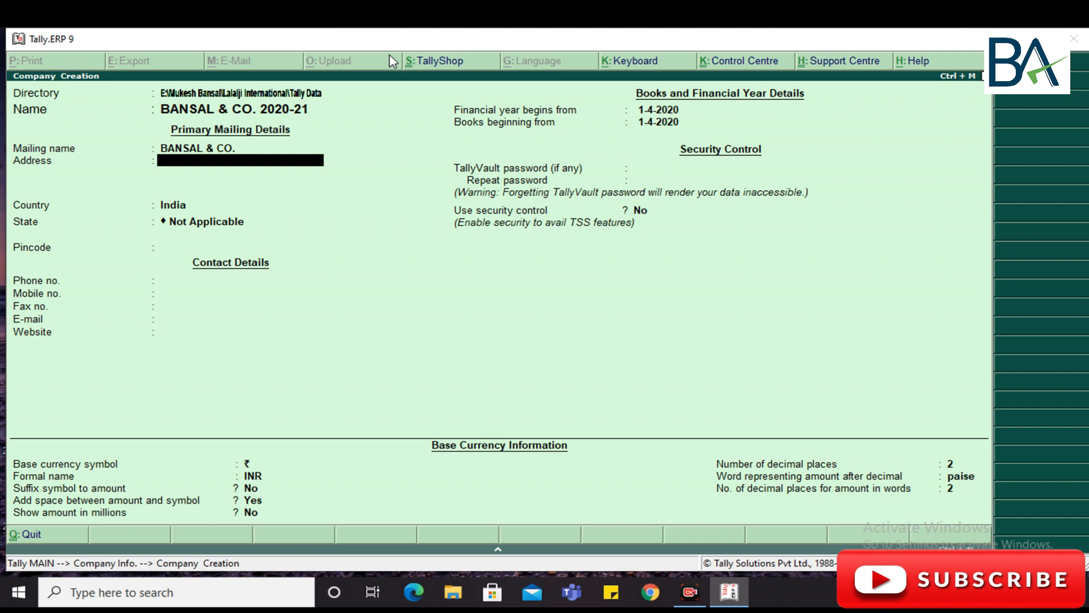
- Enter the address lines CHANDNI CHOWK and DELHI
{"action": "key", "text": "BackSpace"}
{"action": "key", "text": "BackSpace"}
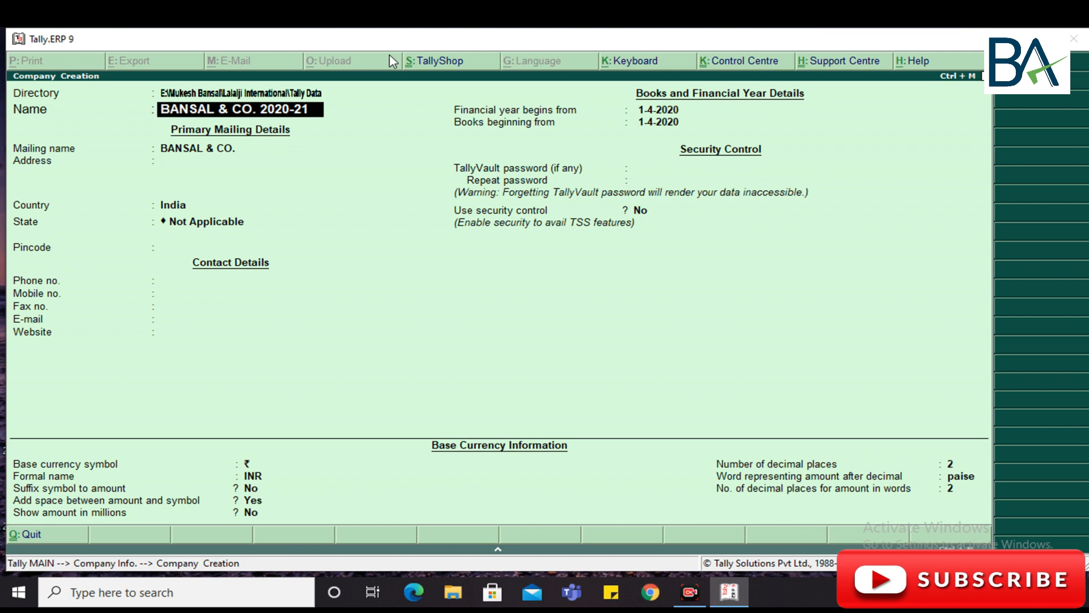
{"action": "key", "text": "Return"}
{"action": "key", "text": "Return"}
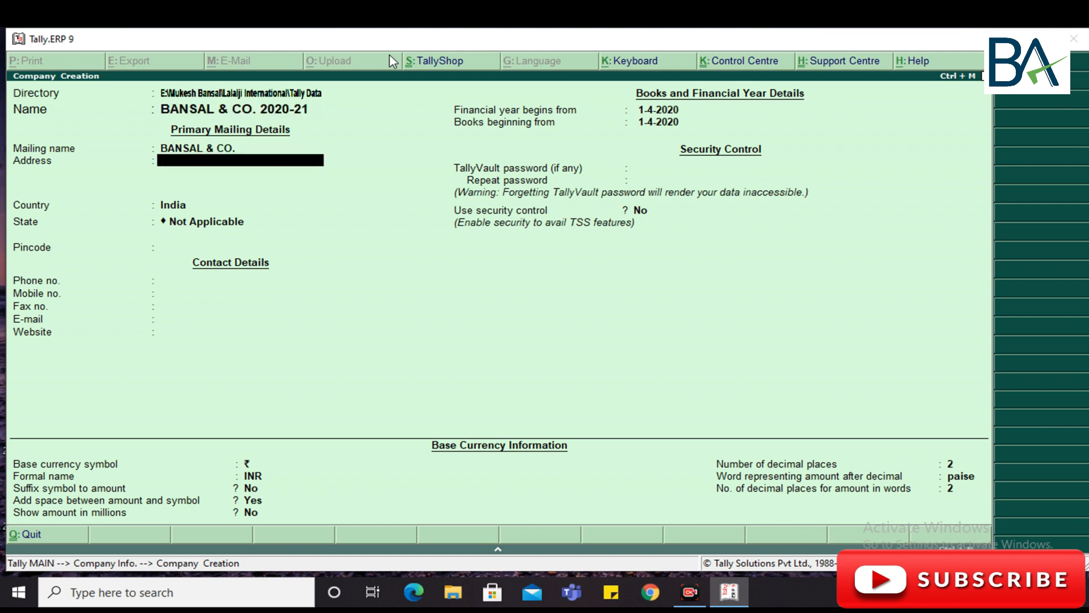
{"action": "type", "text": "CHANDNI CHOWK"}
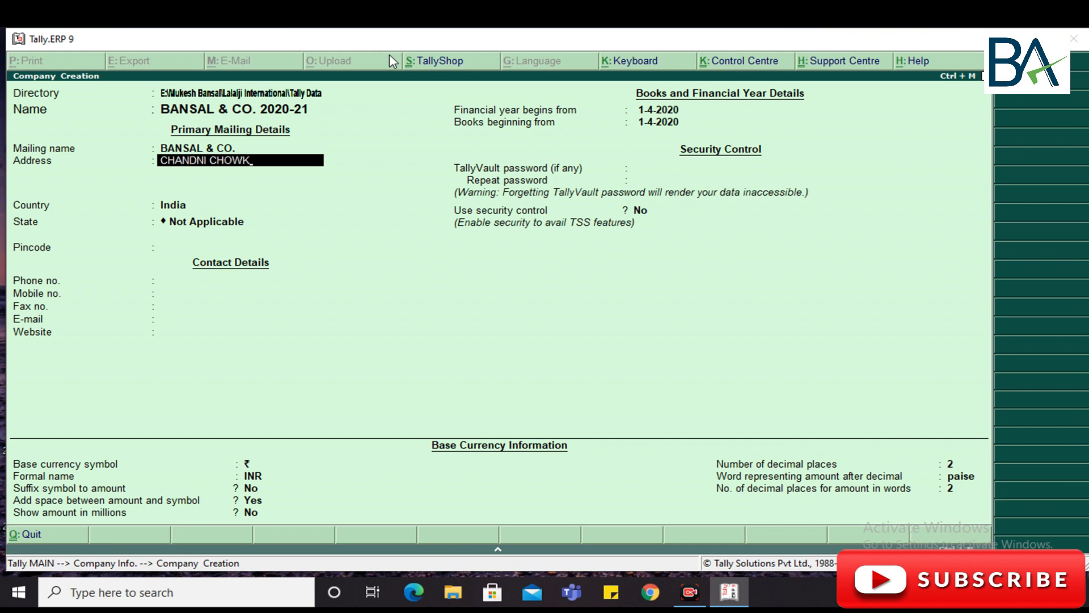
{"action": "key", "text": "Return"}
{"action": "type", "text": "DELHI"}
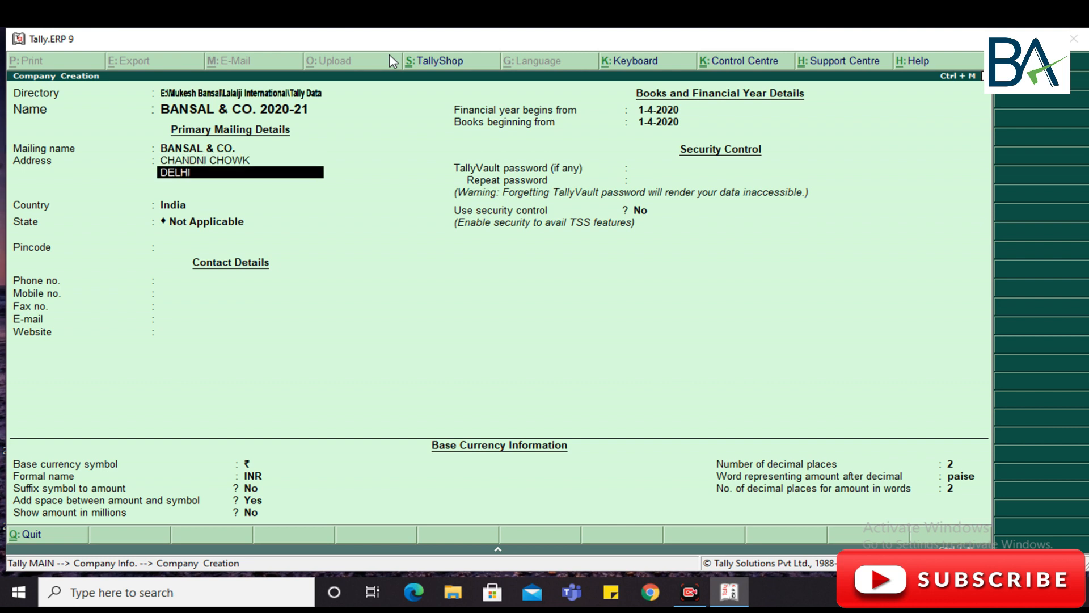
{"action": "key", "text": "Return"}
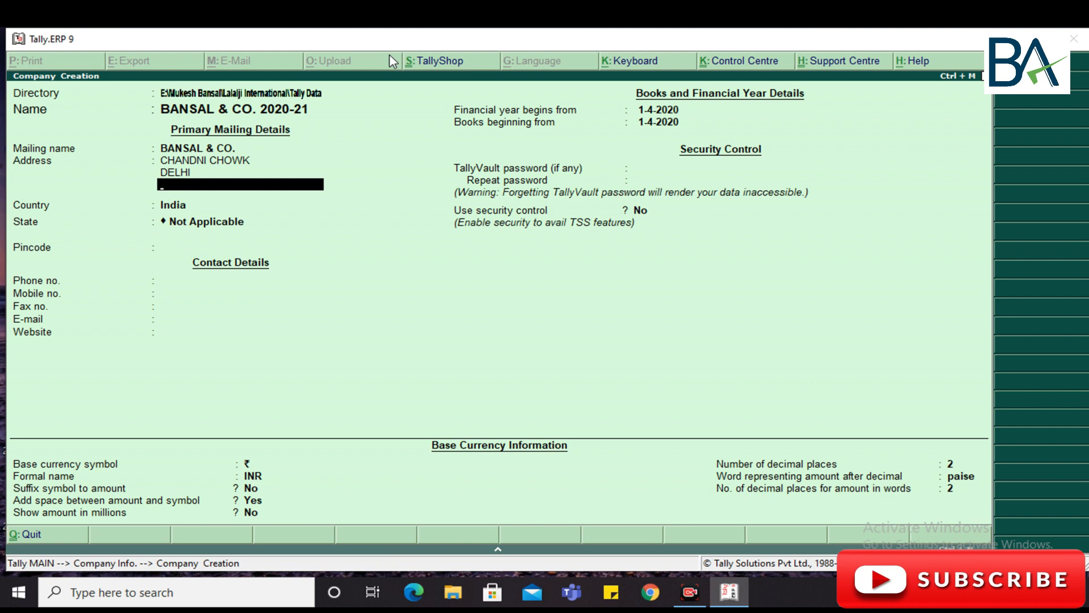
{"action": "key", "text": "Return"}
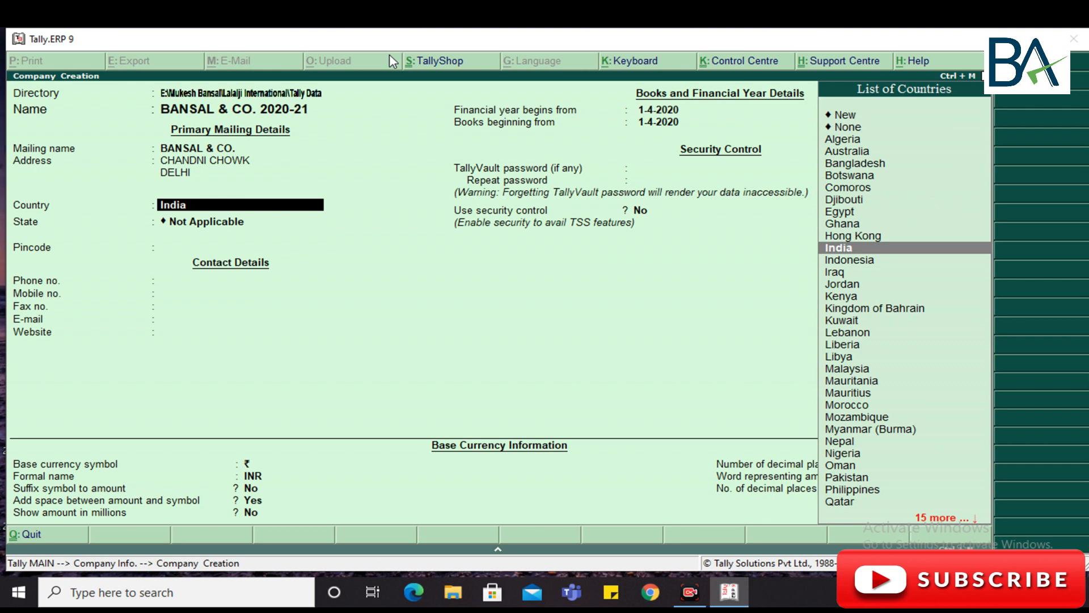
- Keep India as the country and choose Delhi from the List of States
{"action": "key", "text": "Down"}
{"action": "key", "text": "Down"}
{"action": "key", "text": "Down"}
{"action": "key", "text": "Down"}
{"action": "key", "text": "Down"}
{"action": "key", "text": "Up"}
{"action": "key", "text": "Up"}
{"action": "key", "text": "Up"}
{"action": "key", "text": "Up"}
{"action": "key", "text": "Up"}
{"action": "key", "text": "Return"}
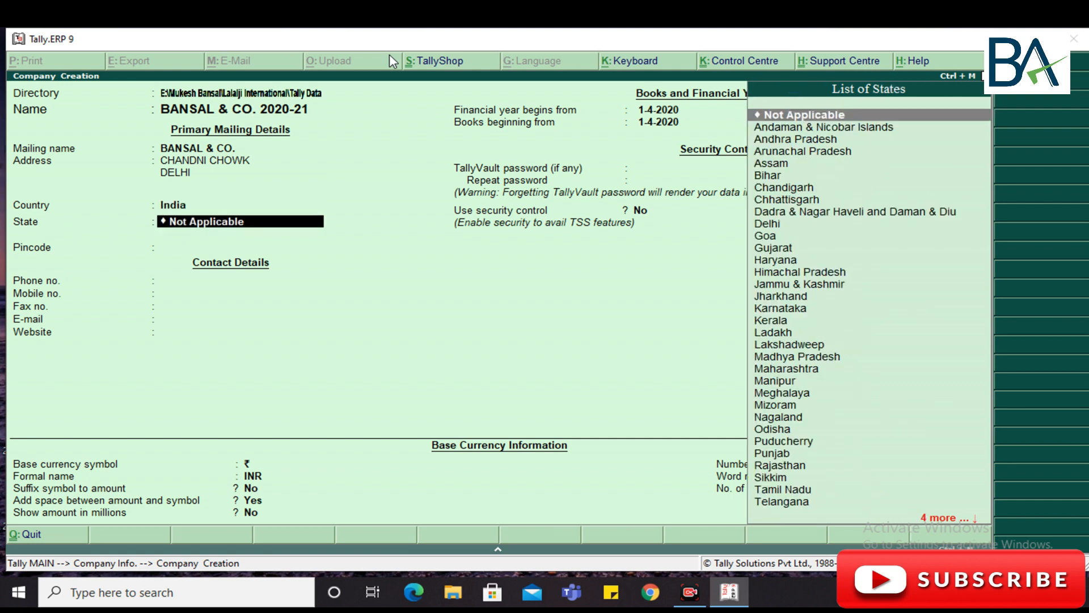
{"action": "key", "text": "Down"}
{"action": "key", "text": "Down"}
{"action": "key", "text": "Down"}
{"action": "key", "text": "Down"}
{"action": "key", "text": "Down"}
{"action": "key", "text": "Up"}
{"action": "key", "text": "Up"}
{"action": "key", "text": "Up"}
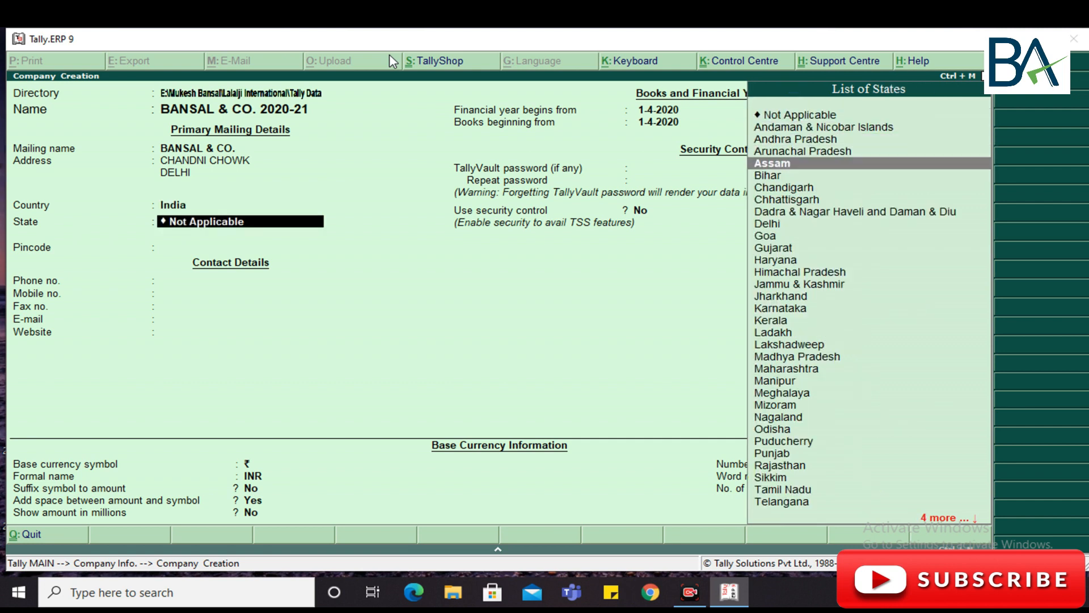
{"action": "key", "text": "Up"}
{"action": "key", "text": "Down"}
{"action": "key", "text": "Up"}
{"action": "key", "text": "Down"}
{"action": "key", "text": "Down"}
{"action": "key", "text": "Down"}
{"action": "key", "text": "Down"}
{"action": "key", "text": "Down"}
{"action": "key", "text": "Down"}
{"action": "key", "text": "Down"}
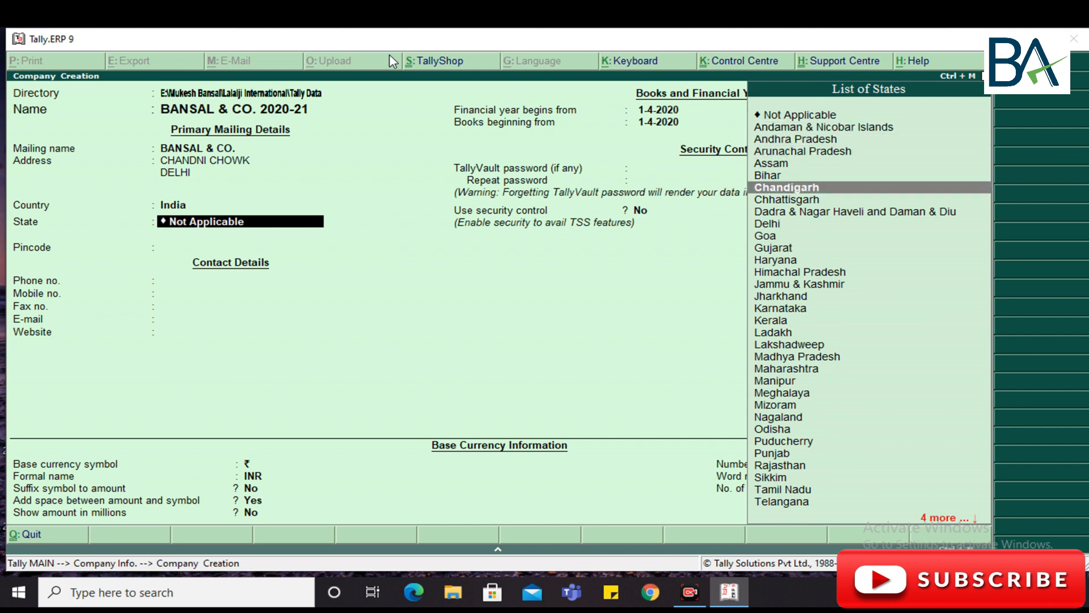
{"action": "key", "text": "Down"}
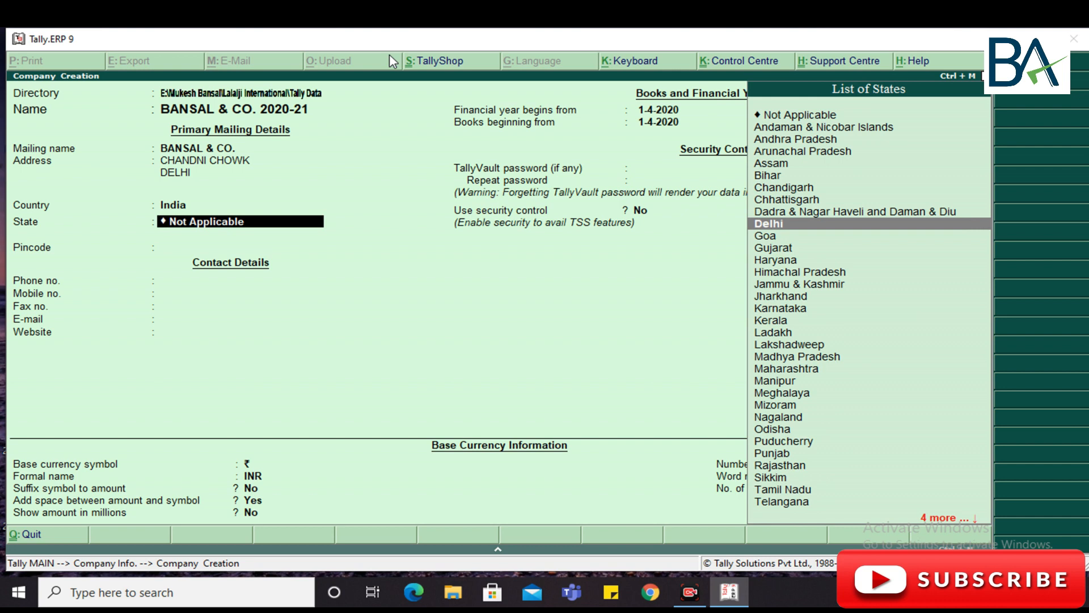
{"action": "key", "text": "Return"}
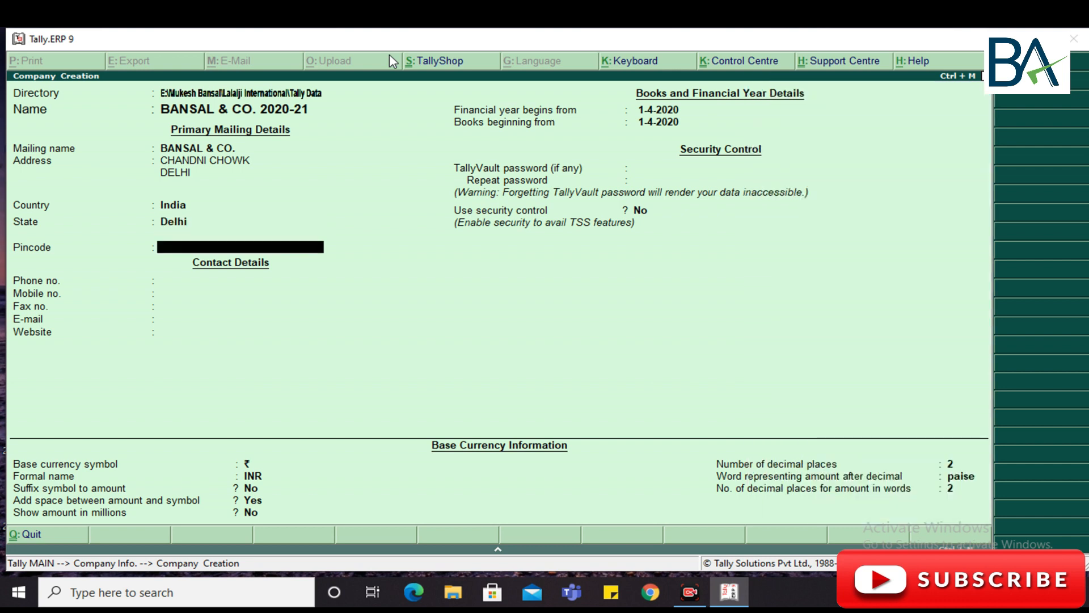
- Fill in the company's pincode, phone number and mobile number
{"action": "type", "text": "110006"}
{"action": "key", "text": "Return"}
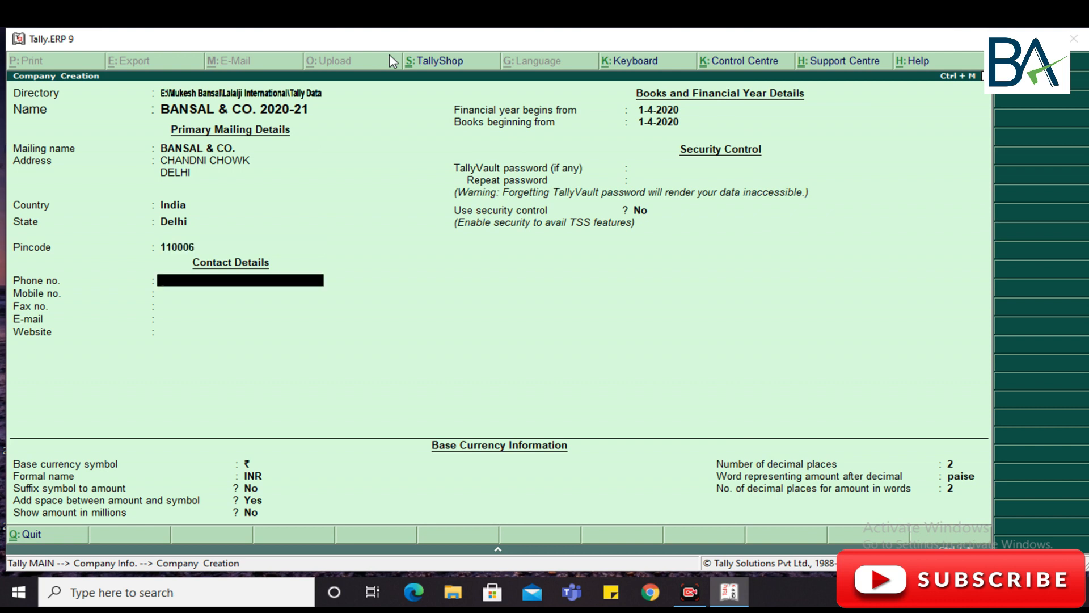
{"action": "type", "text": "011222222"}
{"action": "key", "text": "Return"}
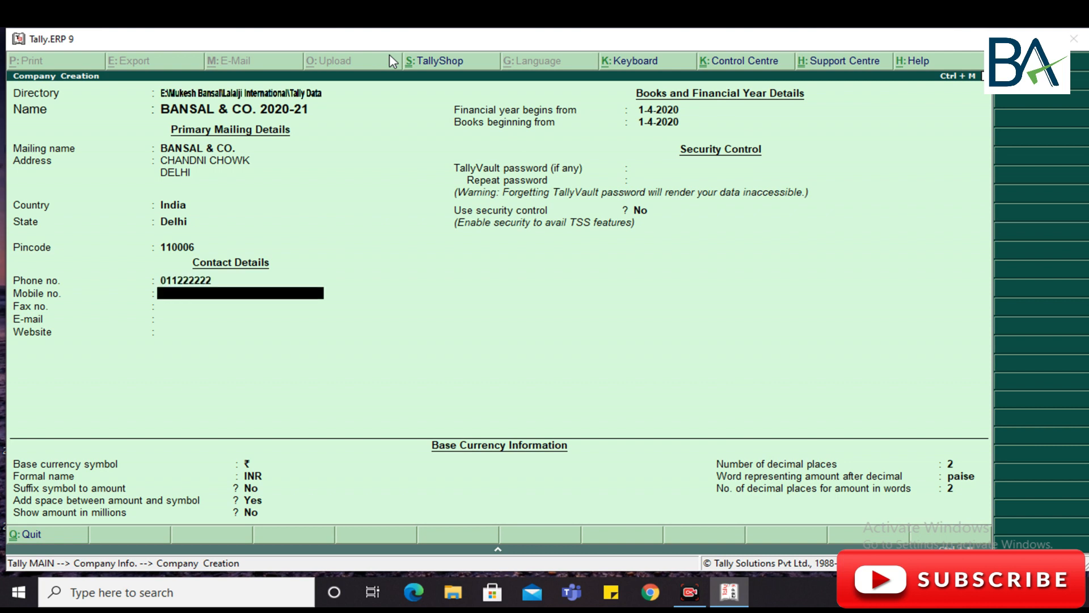
{"action": "type", "text": "999999999"}
{"action": "key", "text": "Return"}
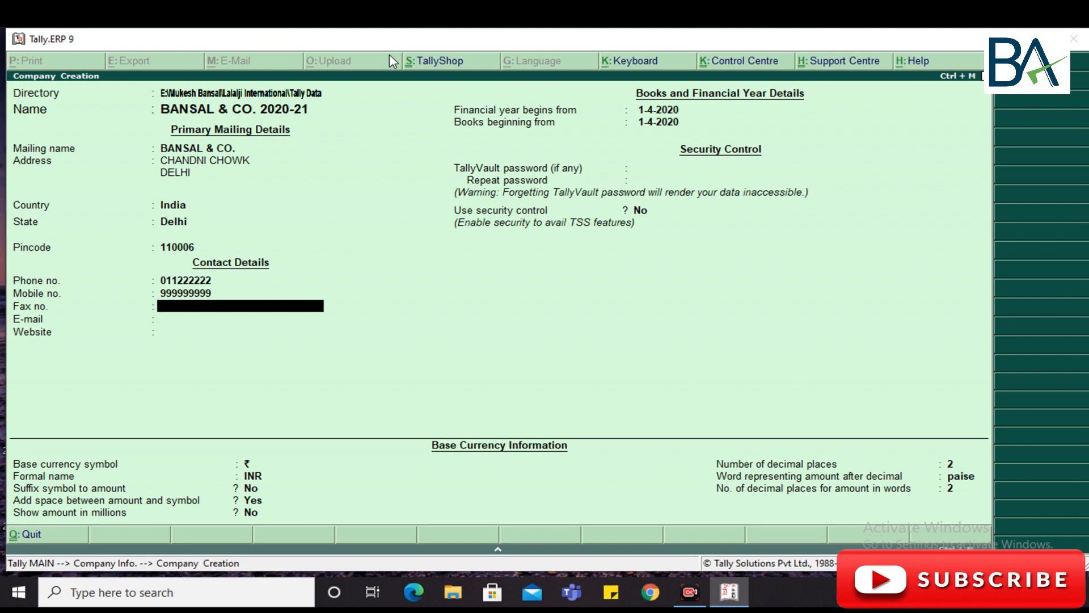
- Enter the company's e-mail address, leaving Fax no. and Website blank
{"action": "key", "text": "Return"}
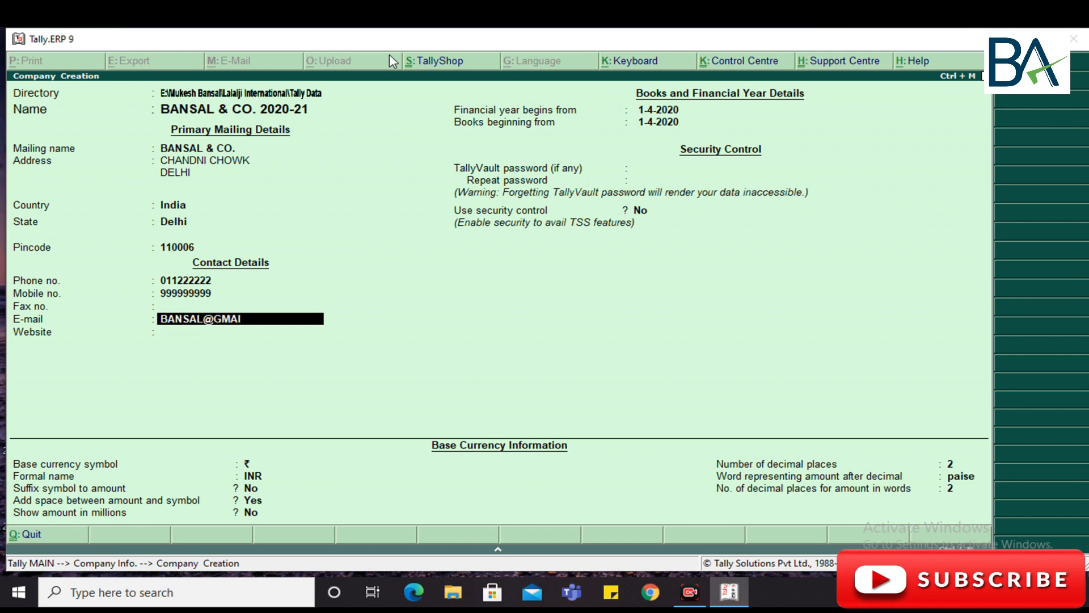
{"action": "key", "text": "Return"}
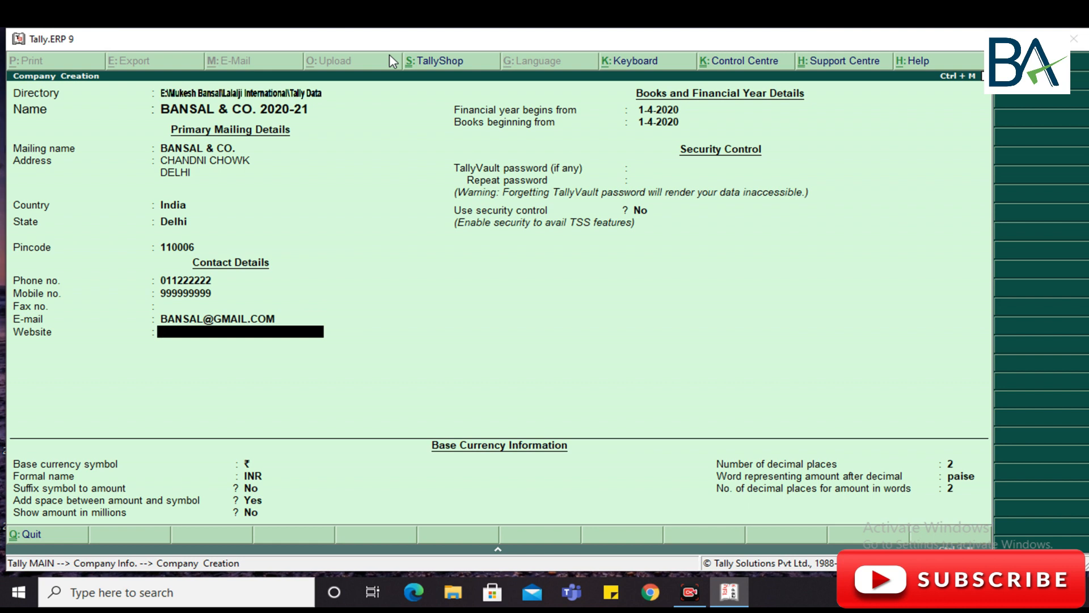
{"action": "key", "text": "Return"}
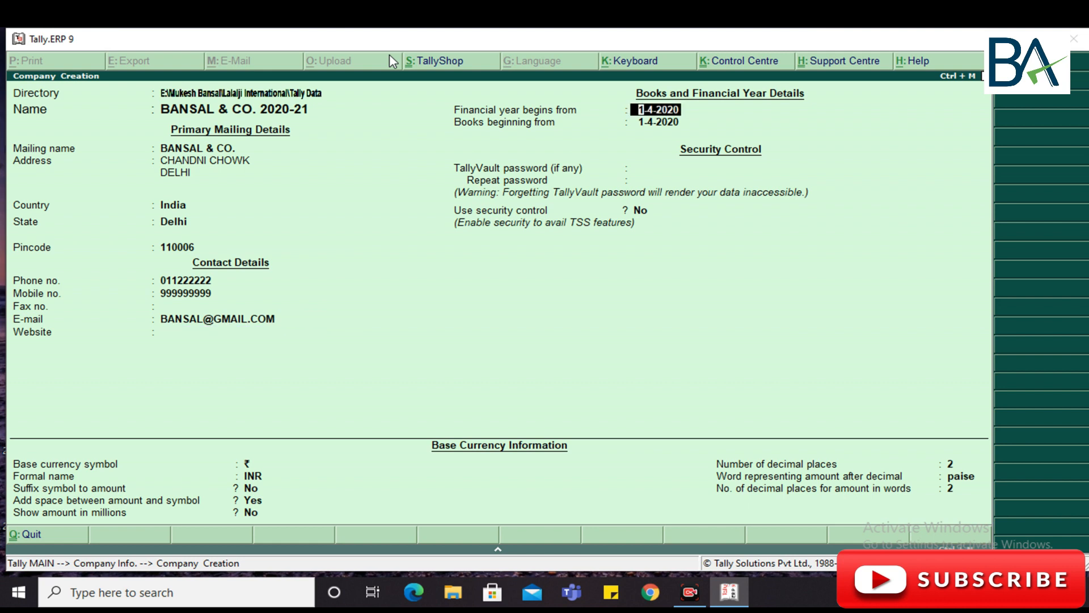
{"action": "key", "text": "BackSpace"}
{"action": "key", "text": "BackSpace"}
{"action": "key", "text": "BackSpace"}
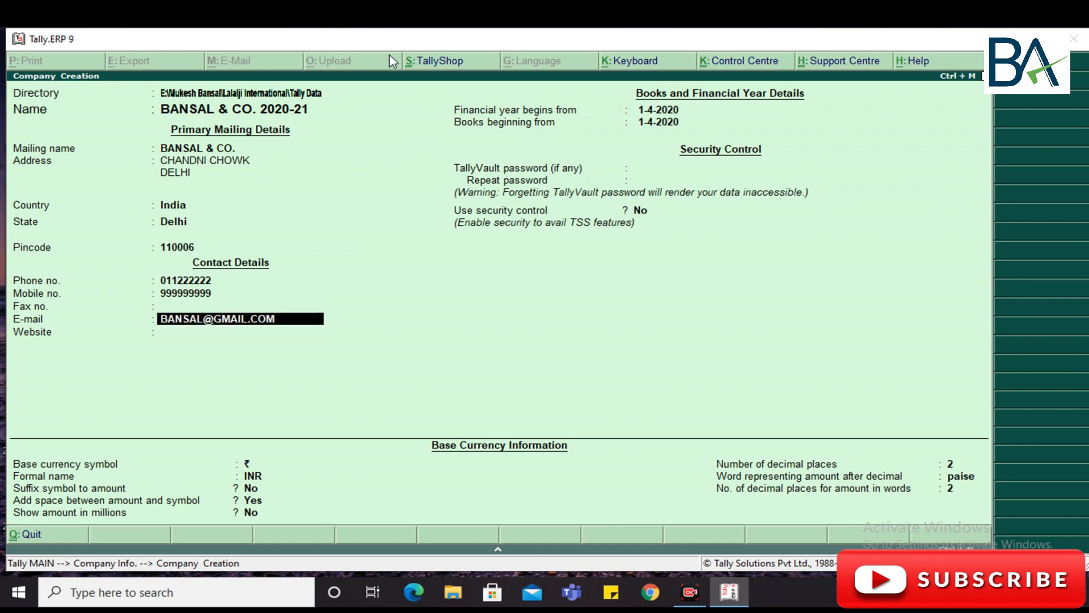
{"action": "key", "text": "Return"}
{"action": "key", "text": "Return"}
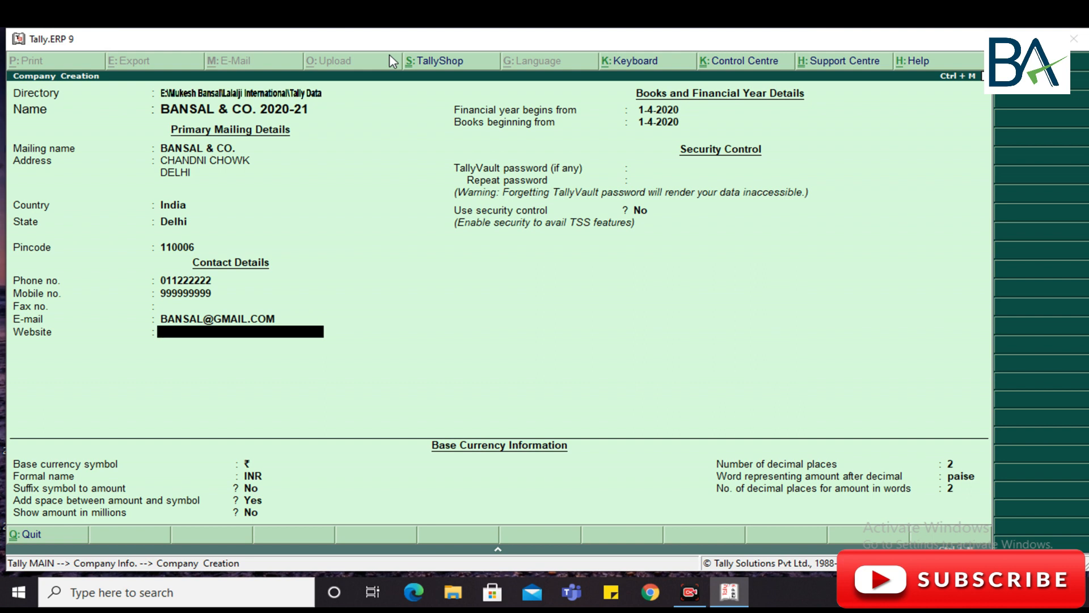
{"action": "key", "text": "Return"}
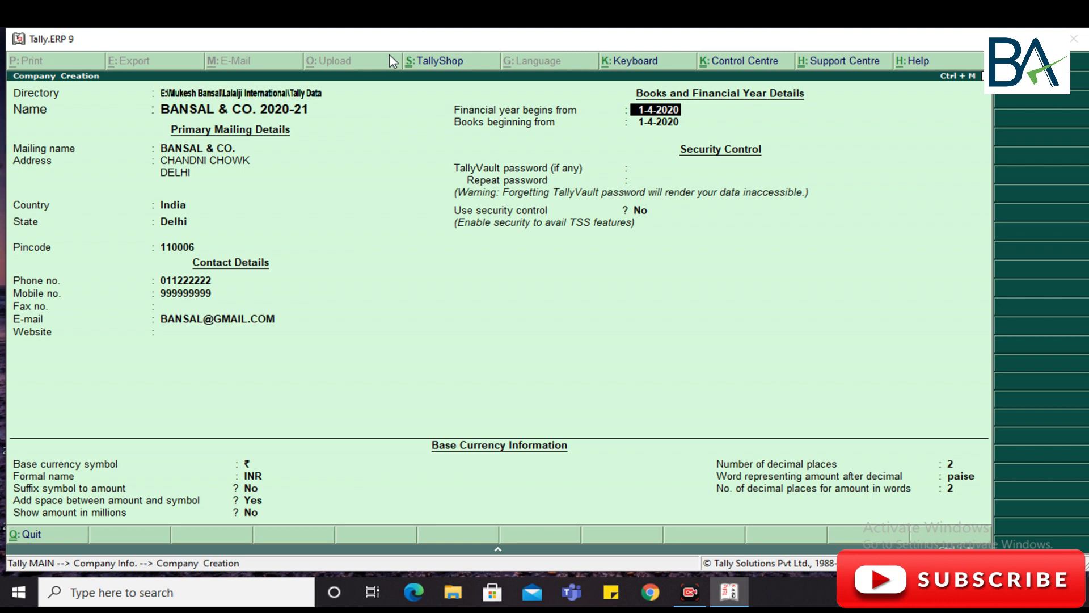
- Keep financial year start 1-4-2020 and set books beginning from 1-8-2020 (typed 1.8.20)
{"action": "key", "text": "Return"}
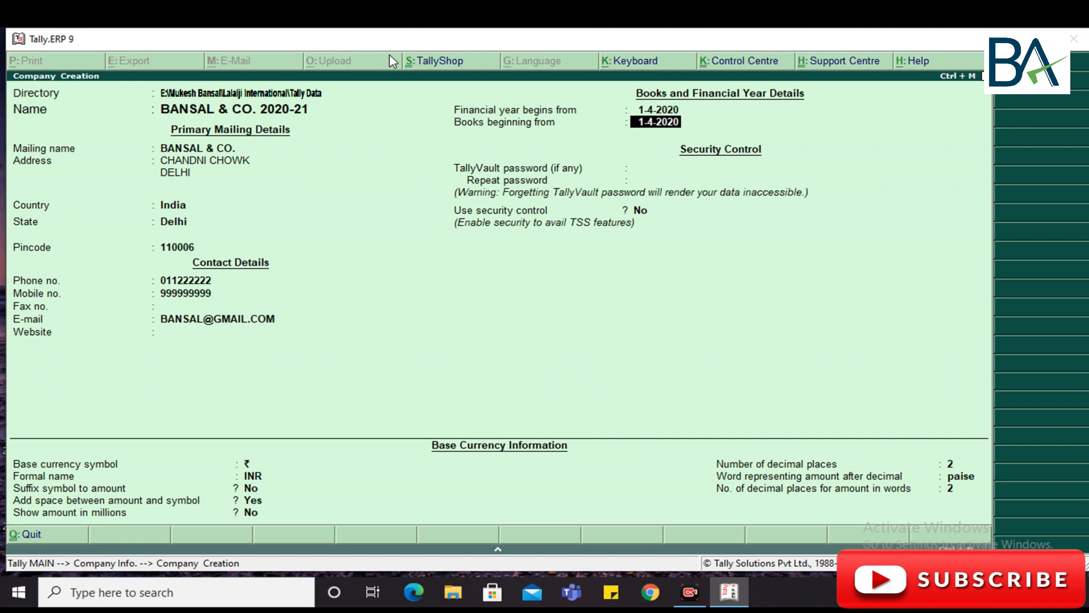
{"action": "type", "text": "1.8.20"}
{"action": "key", "text": "Return"}
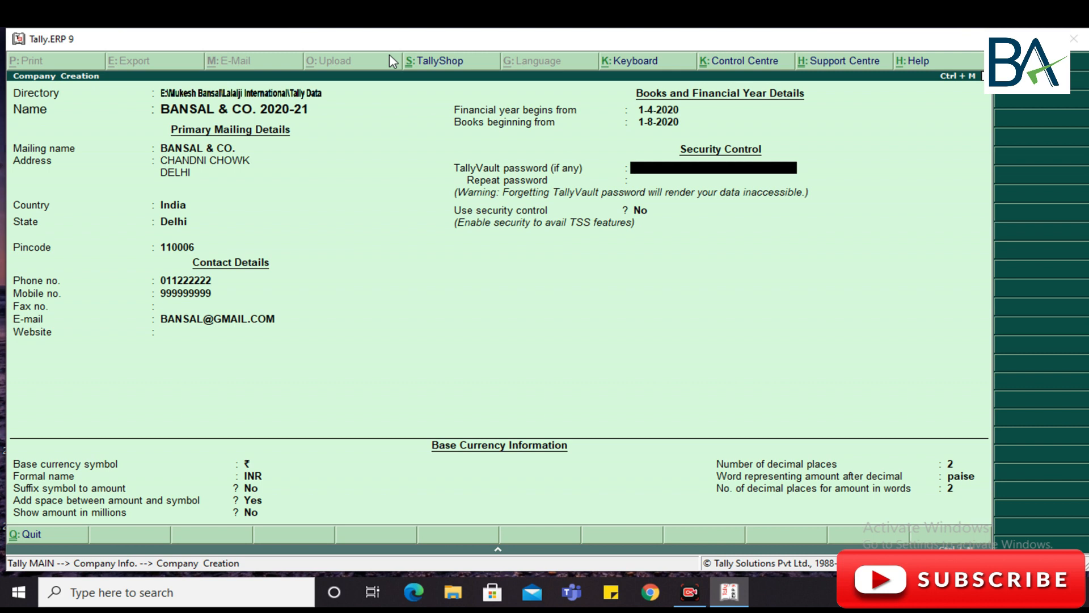
{"action": "key", "text": "Return"}
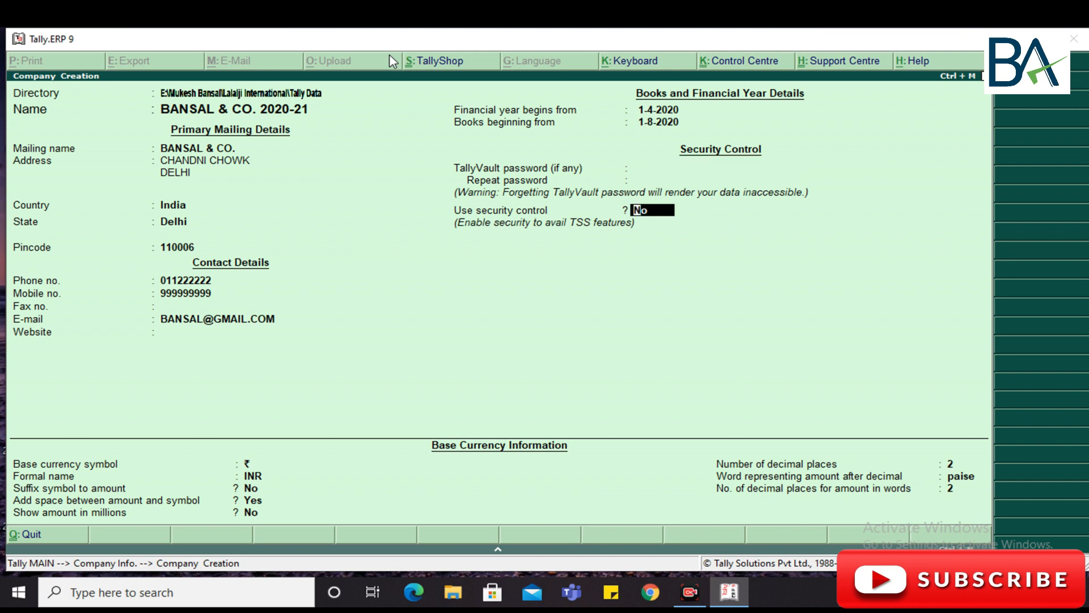
{"action": "key", "text": "Up"}
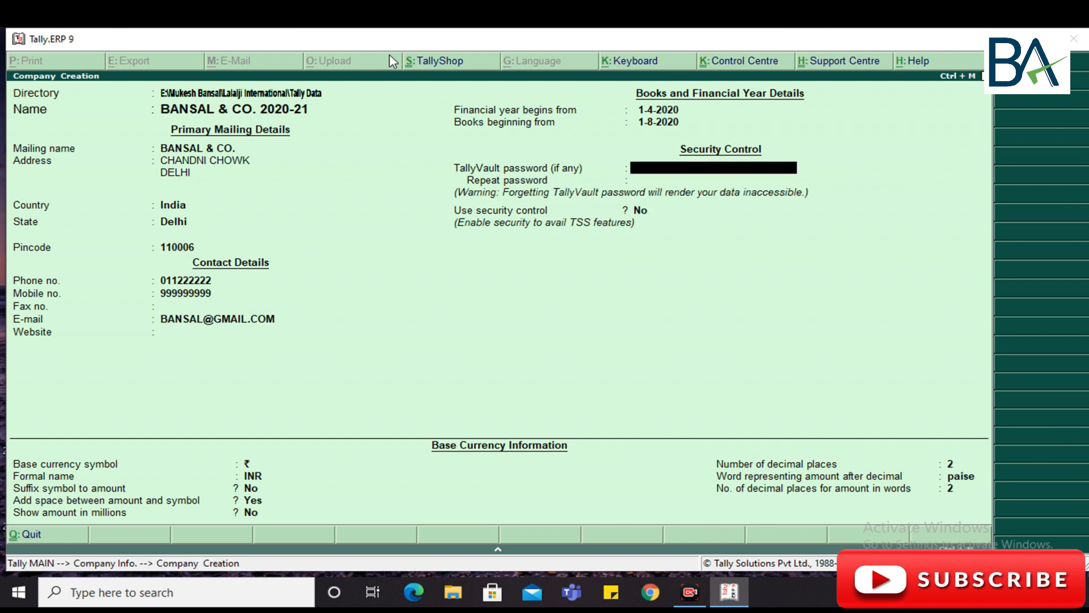
{"action": "key", "text": "Return"}
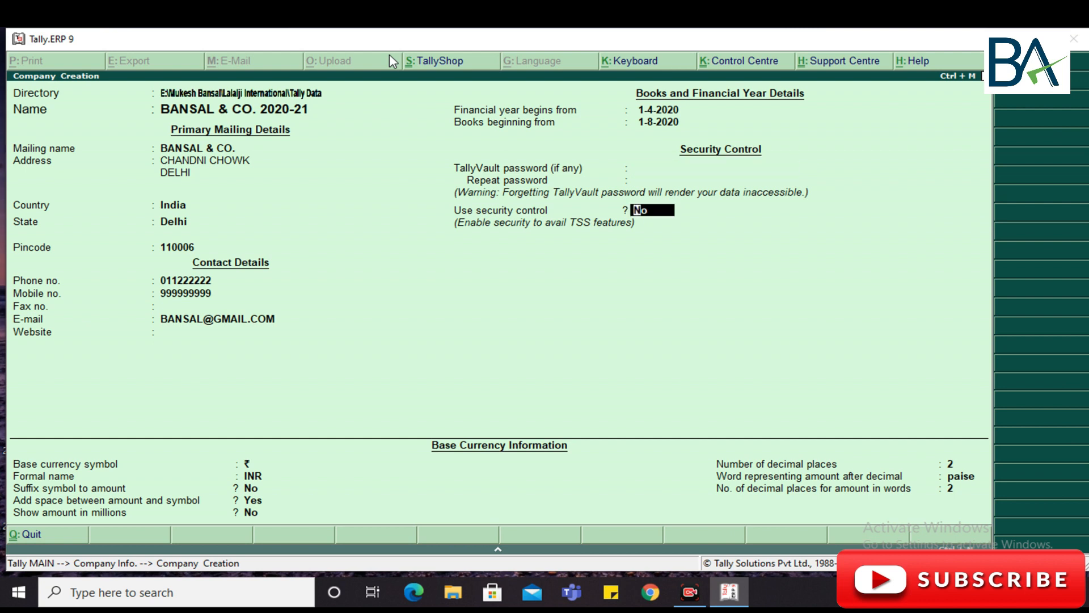
{"action": "key", "text": "Return"}
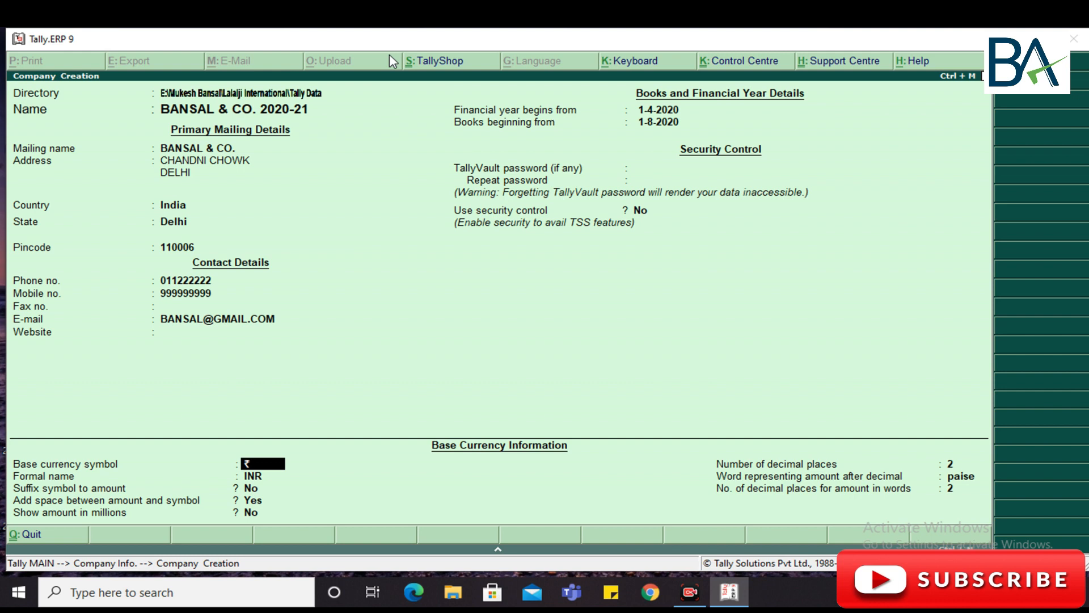
{"action": "key", "text": "Return"}
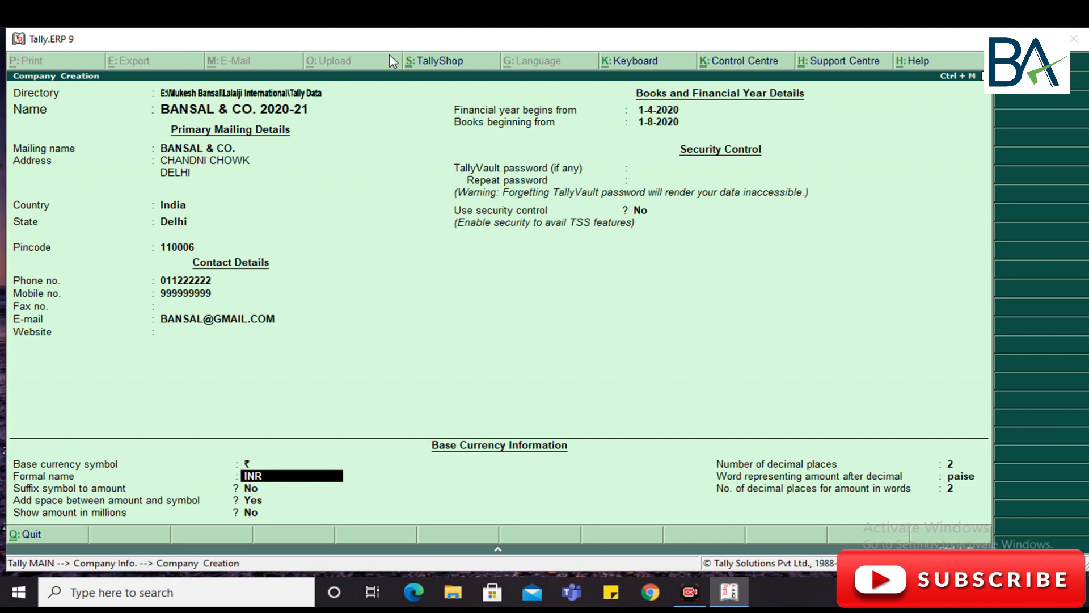
{"action": "key", "text": "Return"}
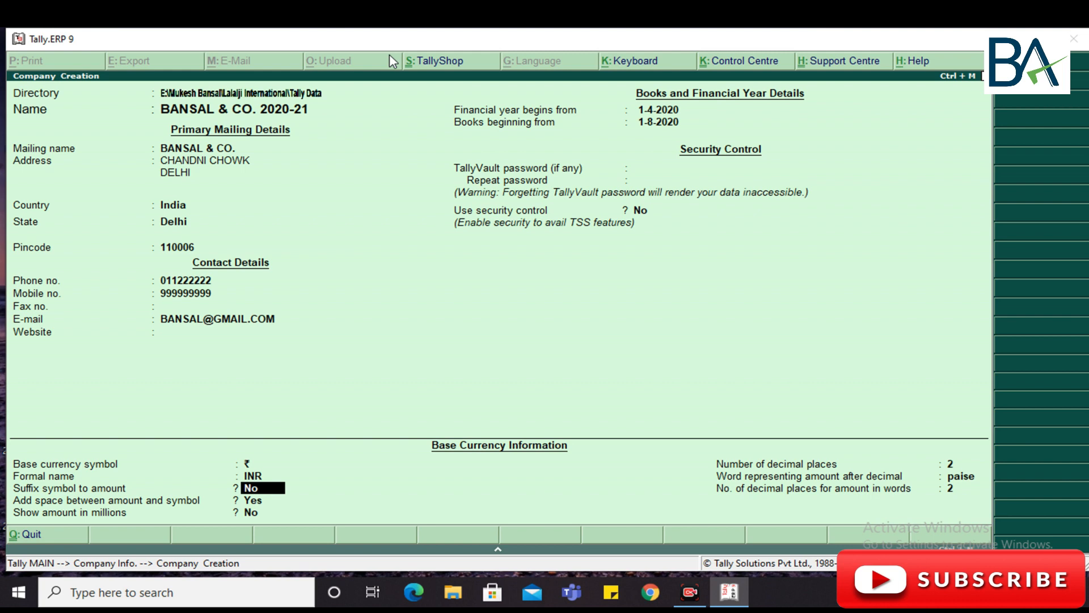
{"action": "key", "text": "Return"}
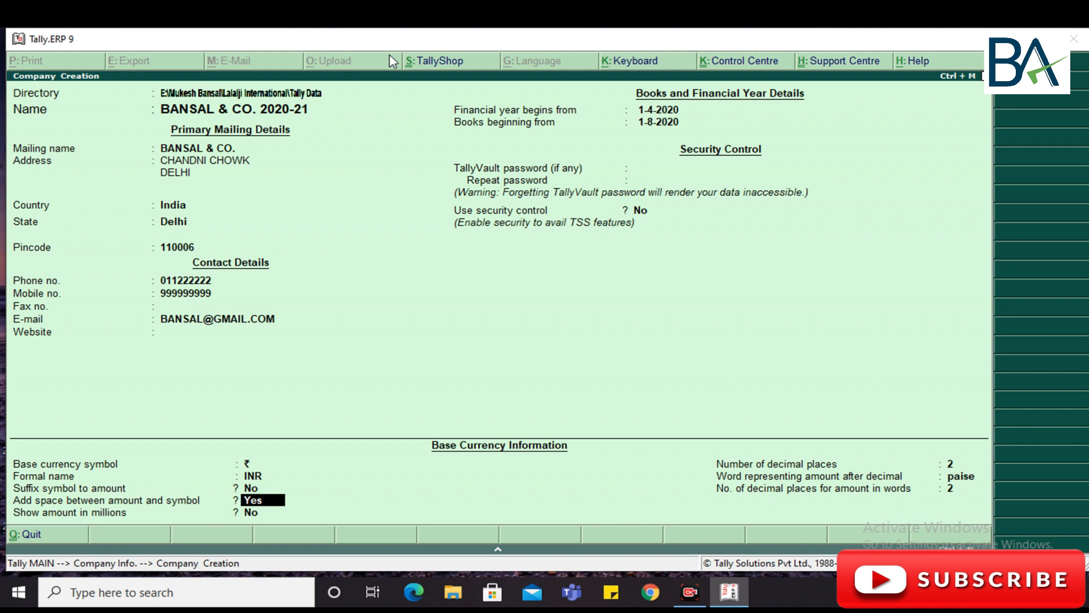
{"action": "key", "text": "Up"}
{"action": "key", "text": "Down"}
{"action": "key", "text": "Down"}
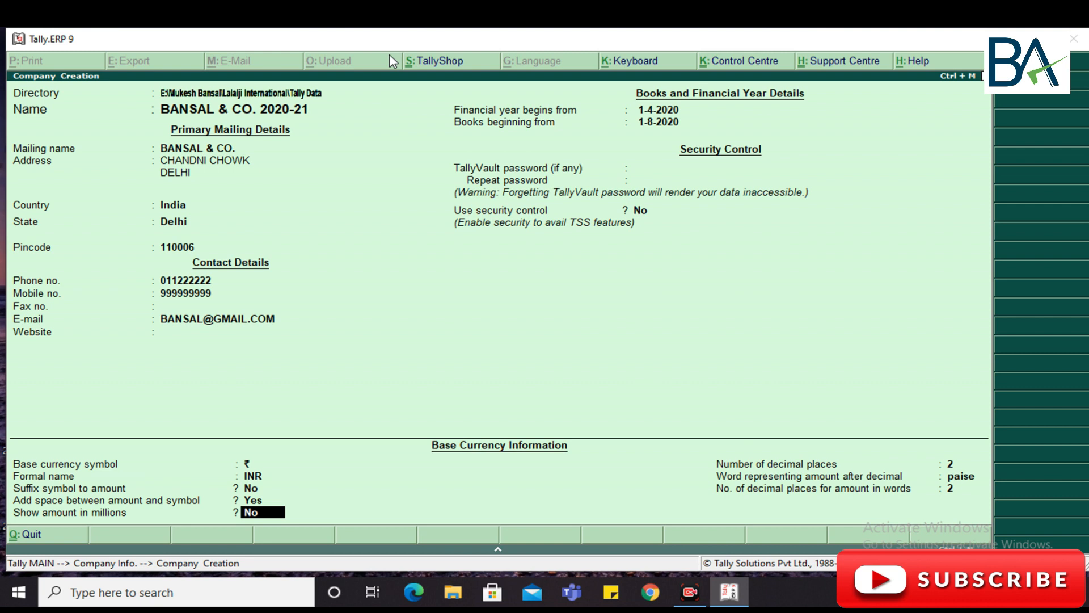
{"action": "key", "text": "Return"}
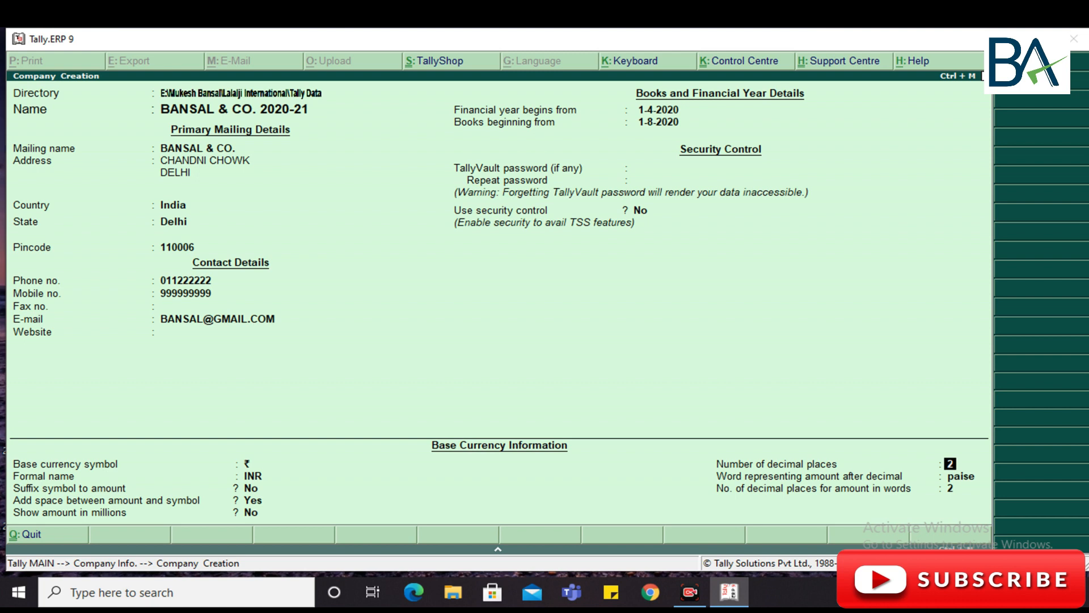
- Set Number of decimal places to 3, accept remaining fields, and save BANSAL & CO. 2020-21
{"action": "type", "text": "3"}
{"action": "key", "text": "Return"}
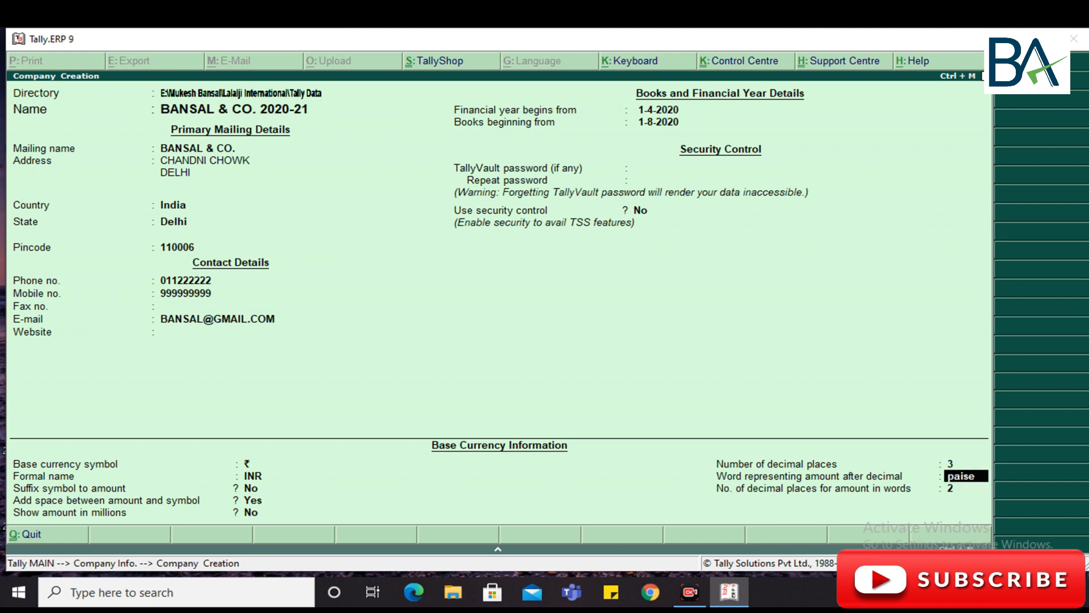
{"action": "key", "text": "Up"}
{"action": "key", "text": "Return"}
{"action": "key", "text": "Return"}
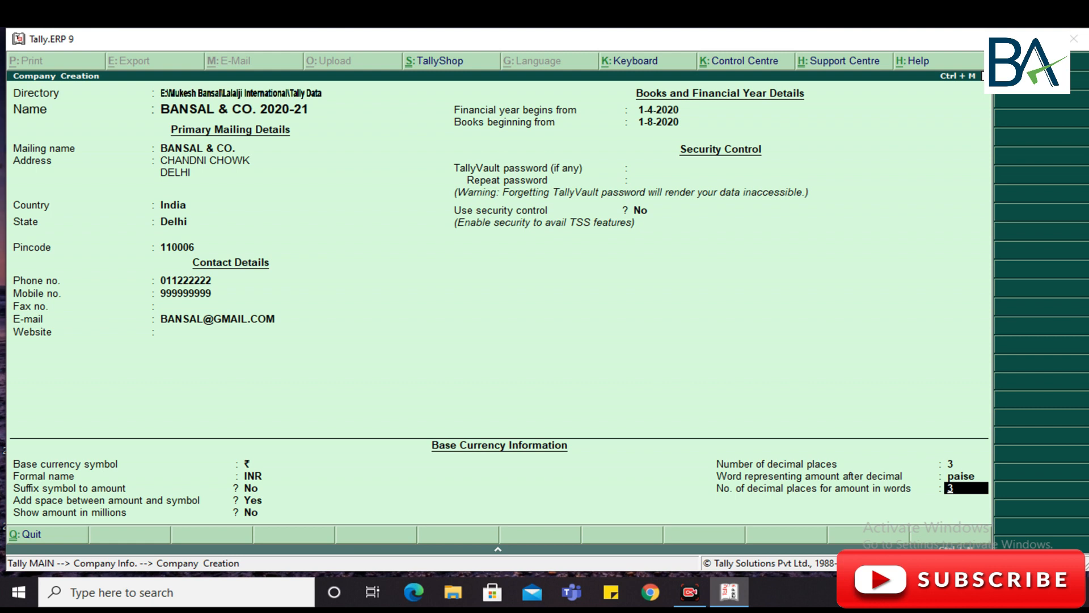
{"action": "key", "text": "Return"}
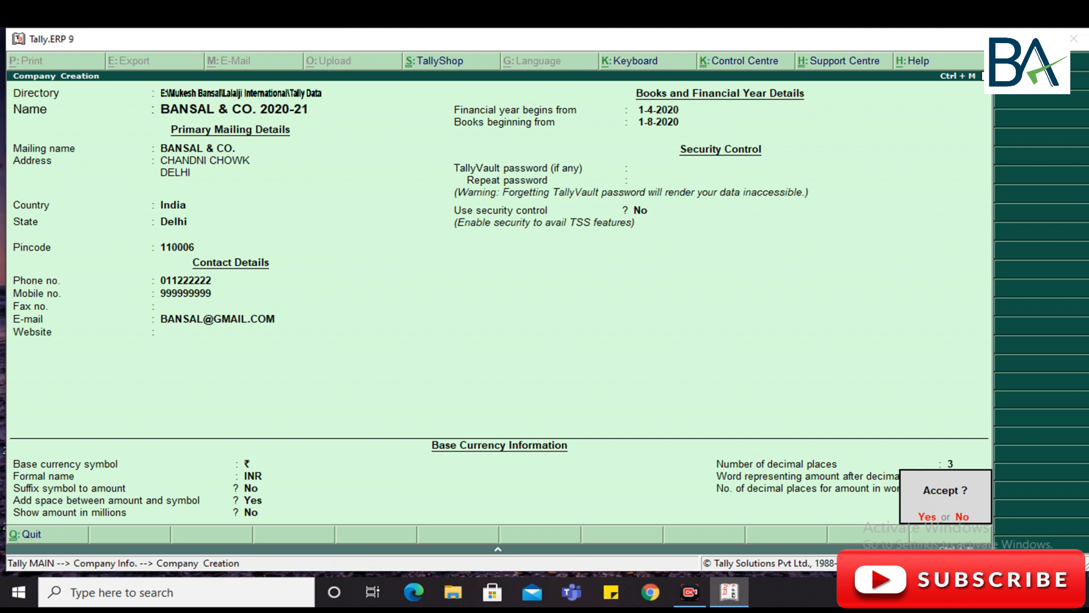
{"action": "key", "text": "Return"}
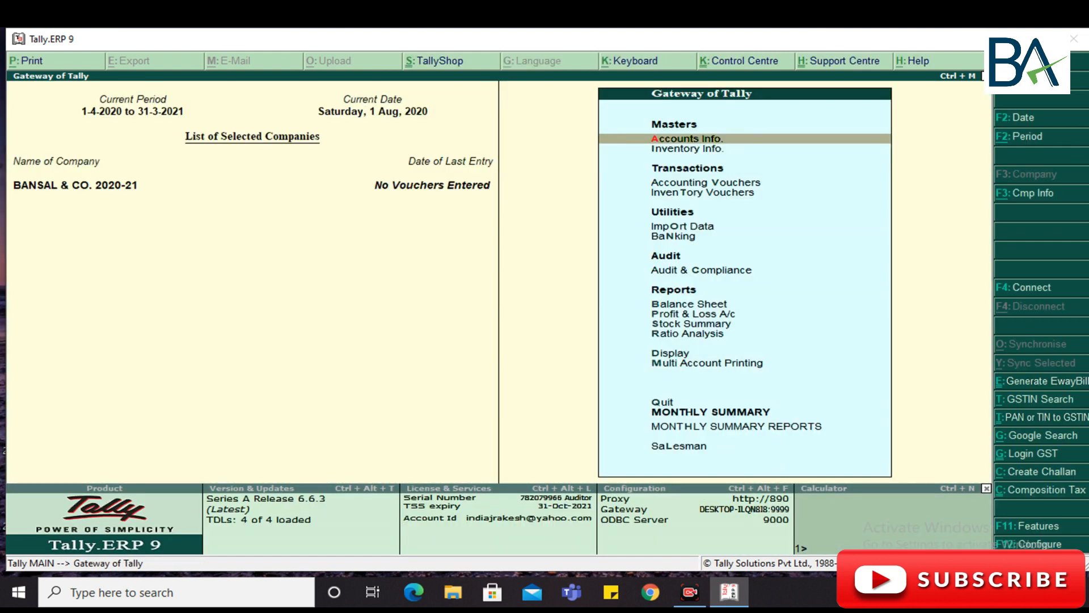